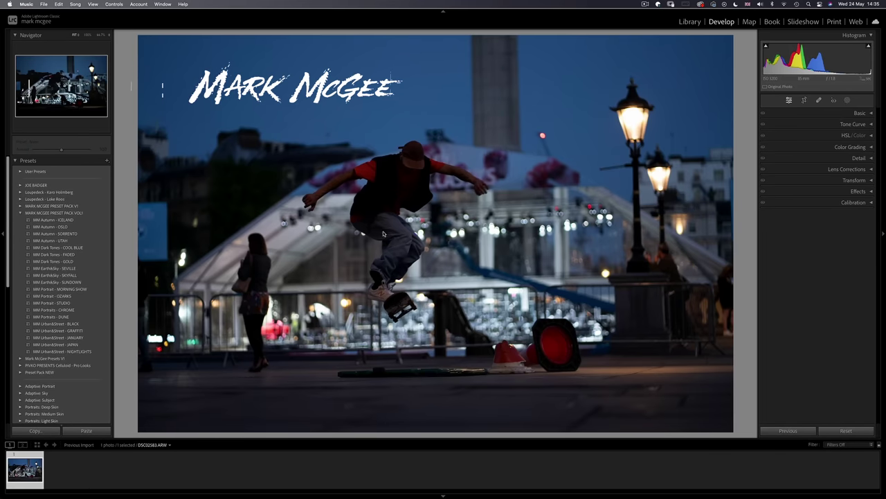
Zoom into the skateboarder photo to inspect its noise.
{"action": "left_click", "coordinate": [386, 201]}
{"action": "left_click", "coordinate": [385, 200]}
{"action": "left_click_drag", "start_coordinate": [457, 156], "coordinate": [542, 200]}
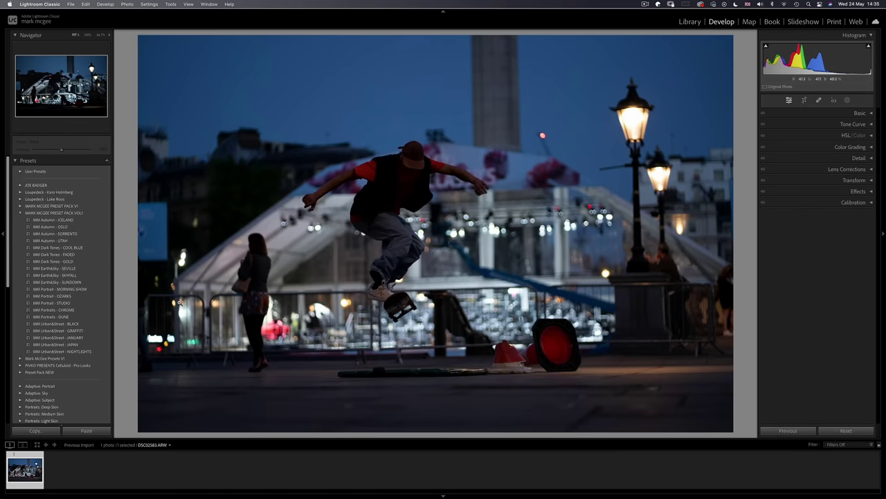
Create three virtual copies of the skateboarder photo.
{"action": "right_click", "coordinate": [25, 473]}
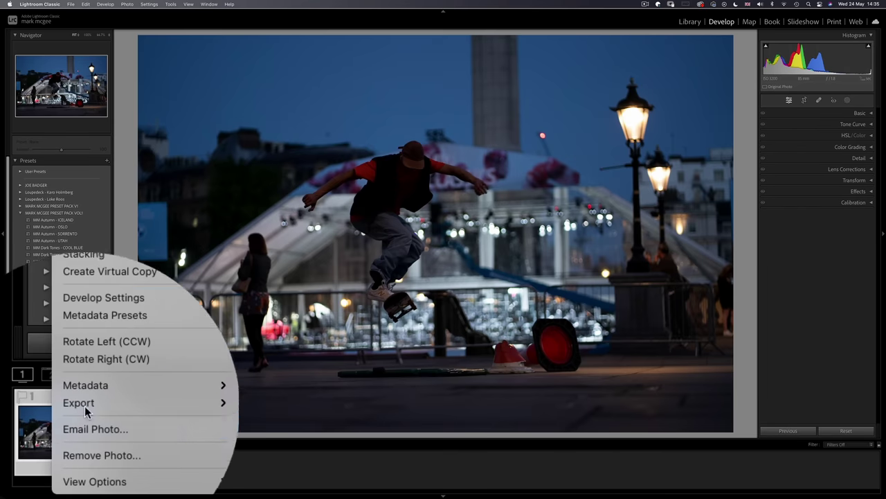
{"action": "left_click", "coordinate": [51, 401]}
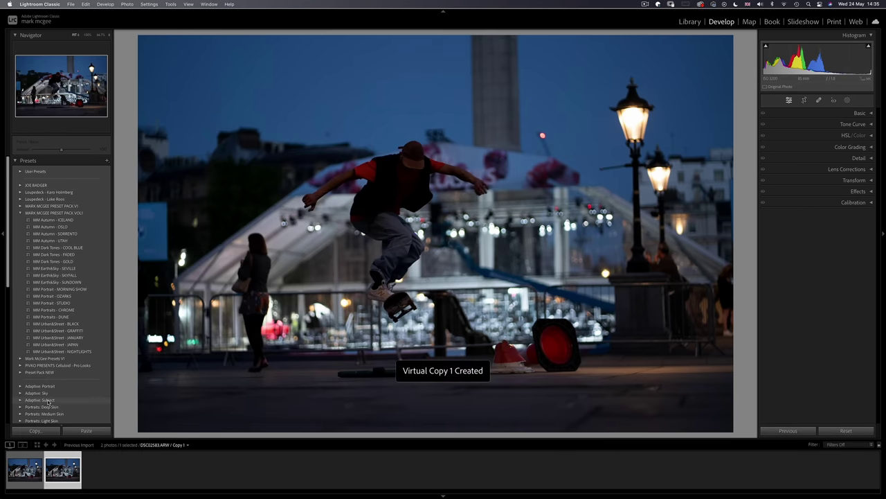
{"action": "right_click", "coordinate": [25, 471]}
{"action": "left_click", "coordinate": [51, 401]}
{"action": "right_click", "coordinate": [25, 471]}
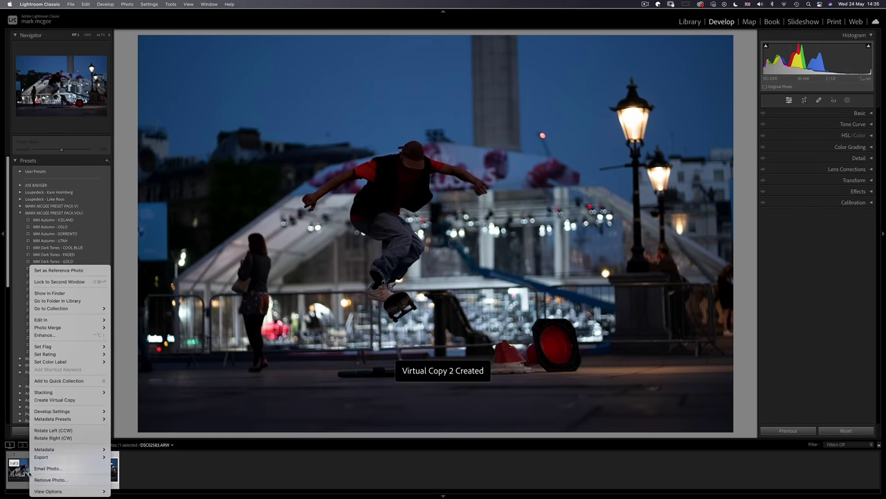
{"action": "left_click", "coordinate": [50, 401]}
Raise Copy 3's exposure to +2.00 and inspect the skater at 1:1.
{"action": "left_click", "coordinate": [62, 469]}
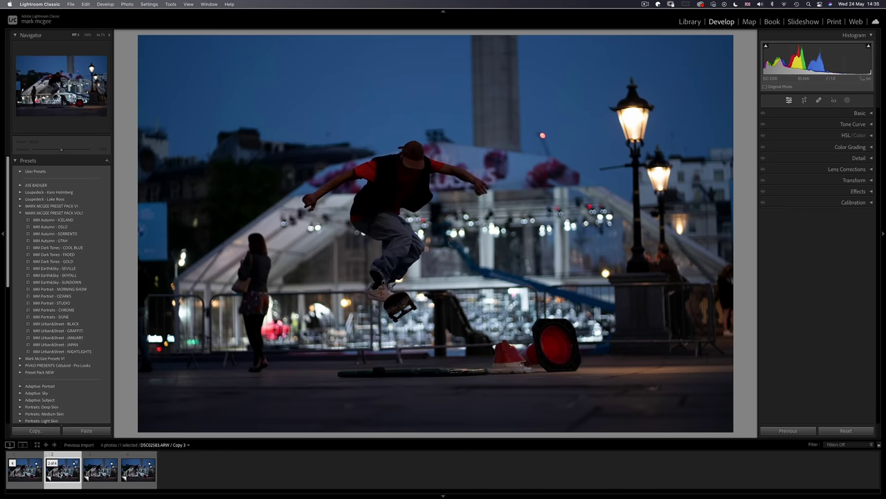
{"action": "left_click", "coordinate": [858, 113]}
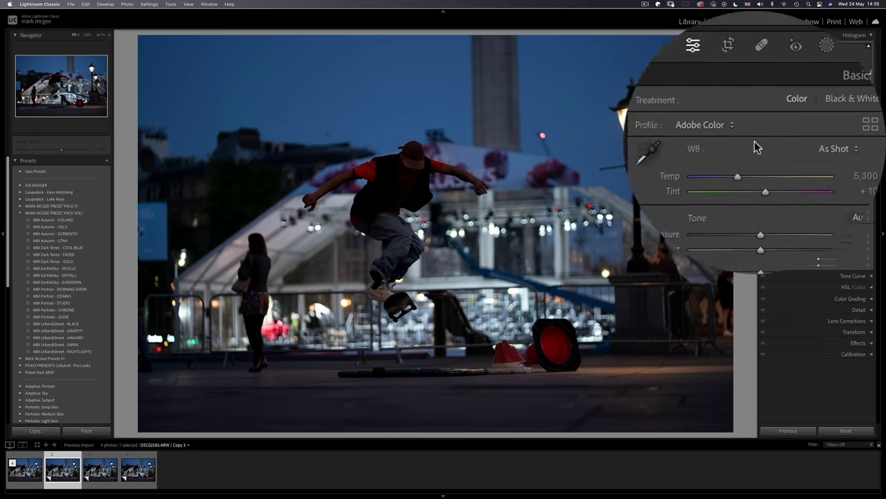
{"action": "left_click_drag", "start_coordinate": [738, 180], "coordinate": [758, 182]}
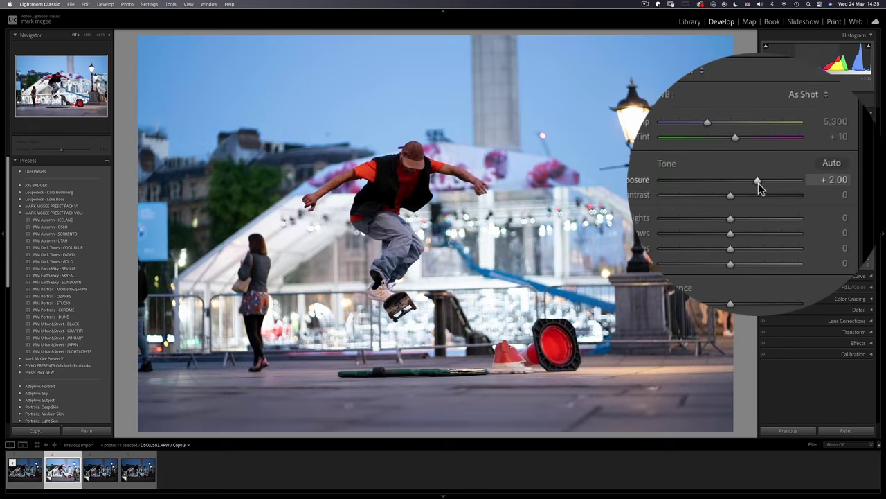
{"action": "left_click", "coordinate": [409, 182]}
{"action": "left_click_drag", "start_coordinate": [409, 182], "coordinate": [553, 189]}
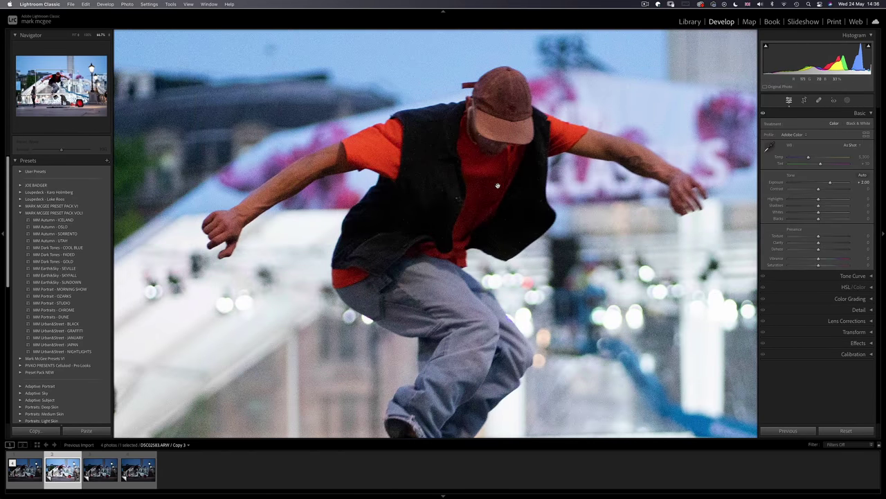
{"action": "scroll", "coordinate": [473, 245], "scroll_direction": "up", "scroll_amount": 5}
{"action": "scroll", "coordinate": [477, 189], "scroll_direction": "down", "scroll_amount": 4}
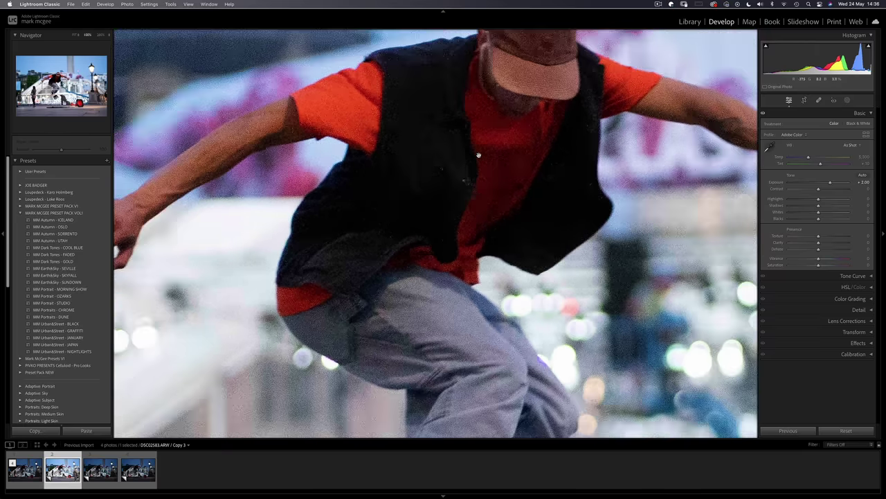
{"action": "left_click_drag", "start_coordinate": [479, 158], "coordinate": [386, 219]}
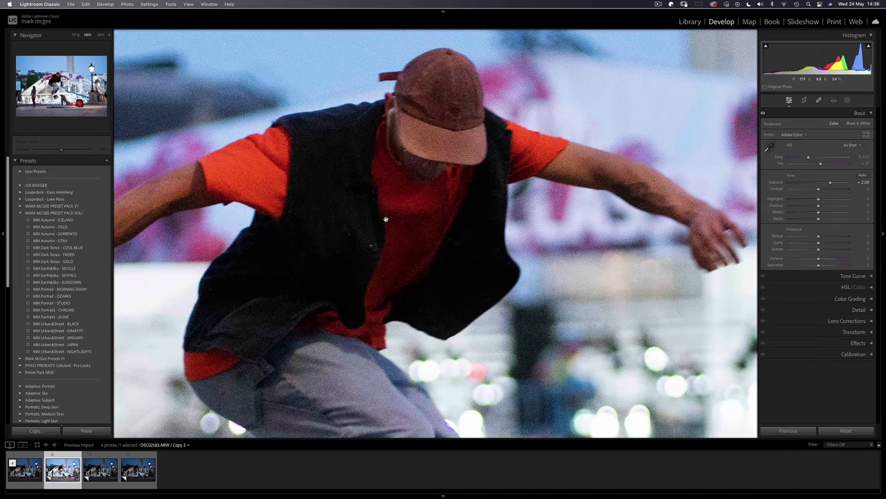
Set Copy 2's luminance noise reduction to 50 and check the skater's cap and face at 1:1.
{"action": "left_click", "coordinate": [386, 218]}
{"action": "key", "text": "Right"}
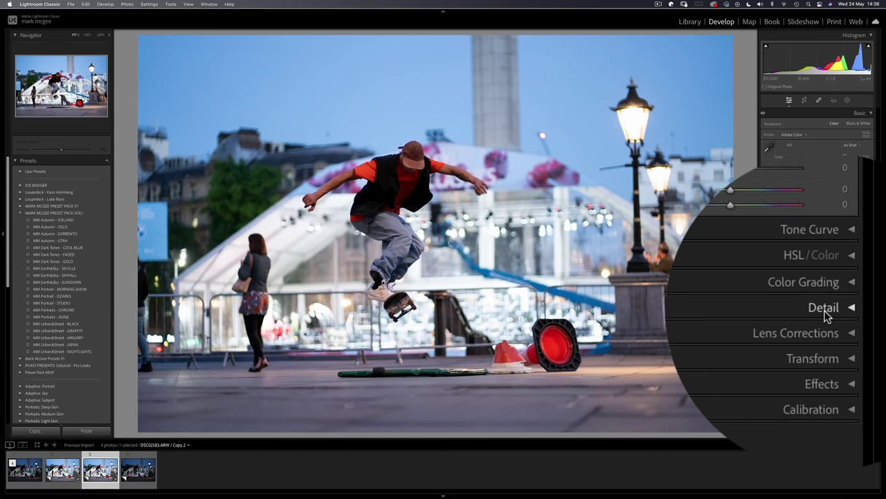
{"action": "left_click", "coordinate": [857, 310]}
{"action": "scroll", "coordinate": [741, 314], "scroll_direction": "down", "scroll_amount": 5}
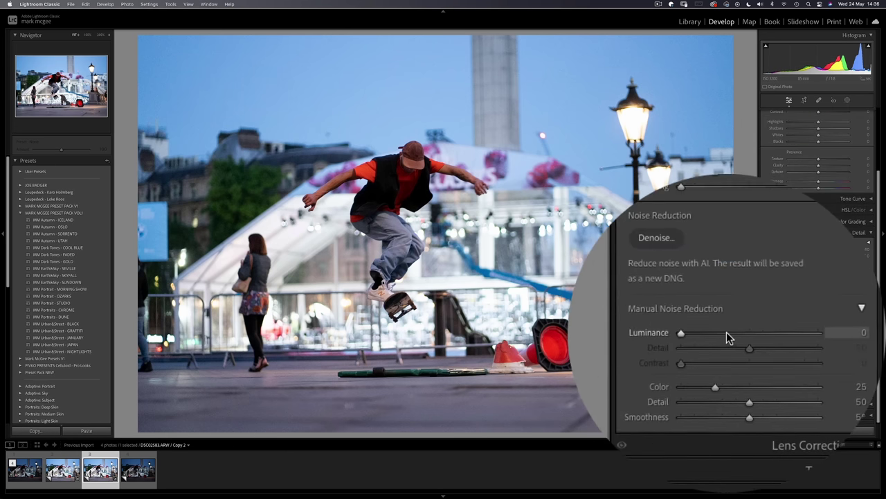
{"action": "left_click_drag", "start_coordinate": [727, 332], "coordinate": [731, 333]}
{"action": "left_click", "coordinate": [396, 207]}
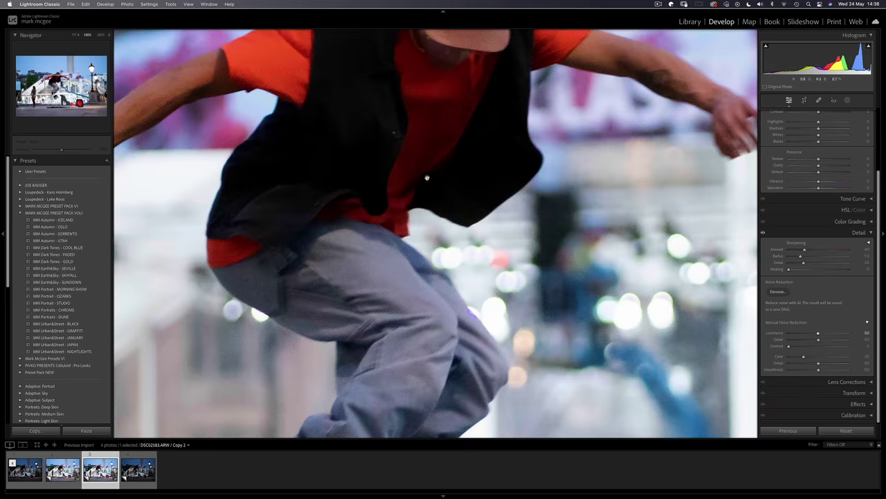
{"action": "left_click_drag", "start_coordinate": [427, 174], "coordinate": [525, 259]}
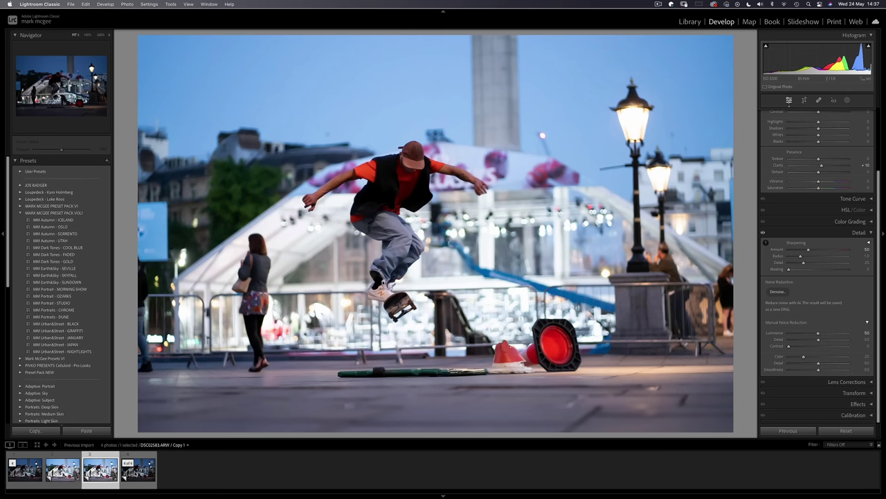
Brighten Copy 1 to +2.00 exposure.
{"action": "key", "text": "Right"}
{"action": "scroll", "coordinate": [817, 243], "scroll_direction": "up", "scroll_amount": 3}
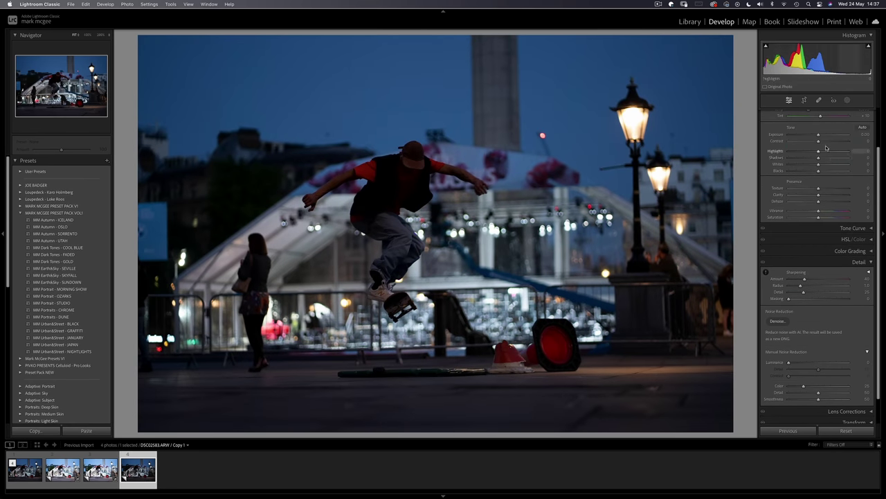
{"action": "left_click_drag", "start_coordinate": [819, 132], "coordinate": [828, 131]}
{"action": "left_click_drag", "start_coordinate": [754, 135], "coordinate": [757, 136]}
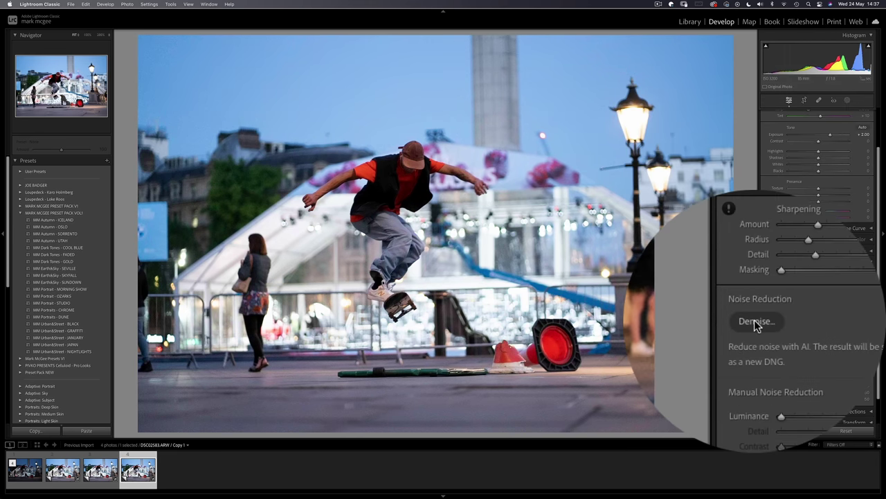
Run AI Denoise at amount 50 on Copy 1, creating DSC02583-Enhanced-NR.dng.
{"action": "left_click", "coordinate": [755, 322]}
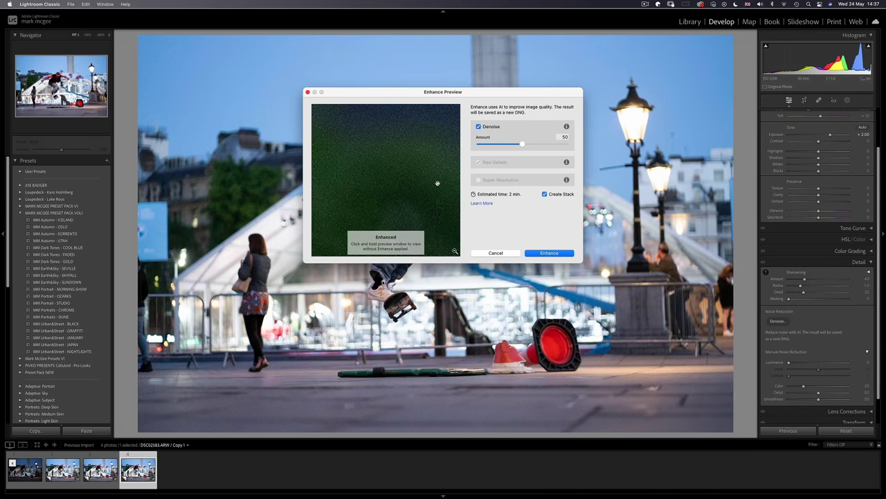
{"action": "left_click_drag", "start_coordinate": [437, 182], "coordinate": [390, 180]}
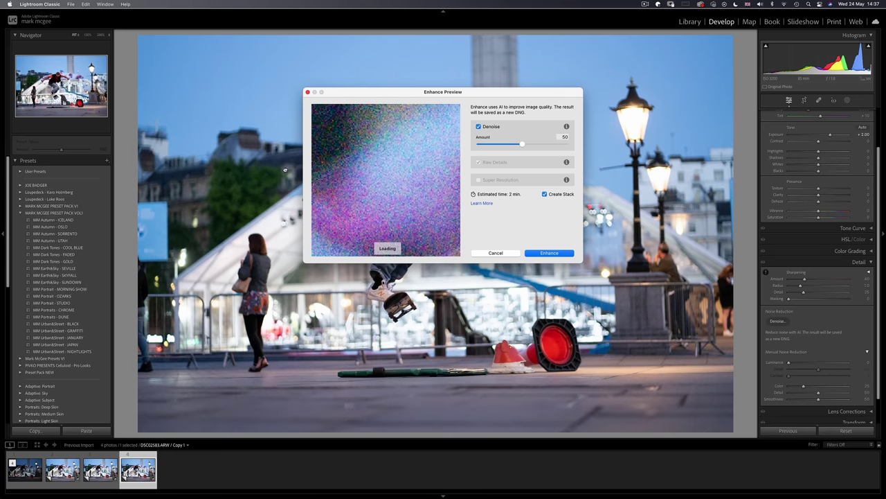
{"action": "left_click_drag", "start_coordinate": [408, 111], "coordinate": [436, 140]}
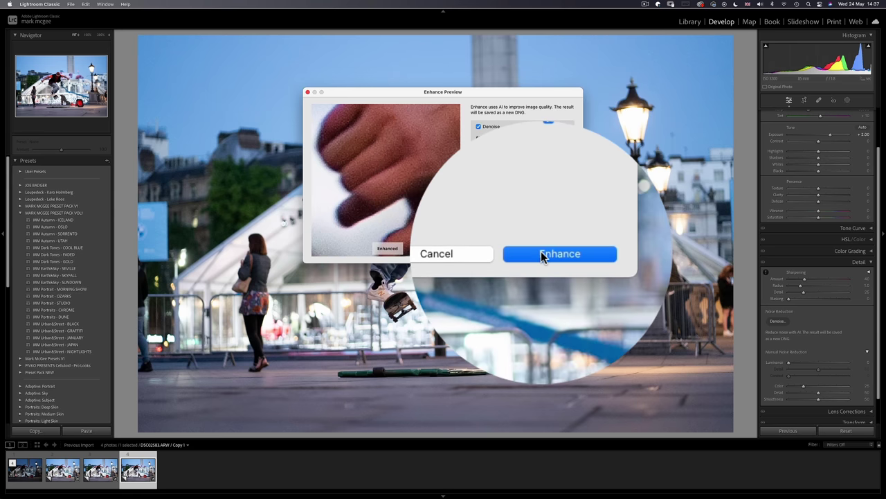
{"action": "left_click", "coordinate": [538, 254]}
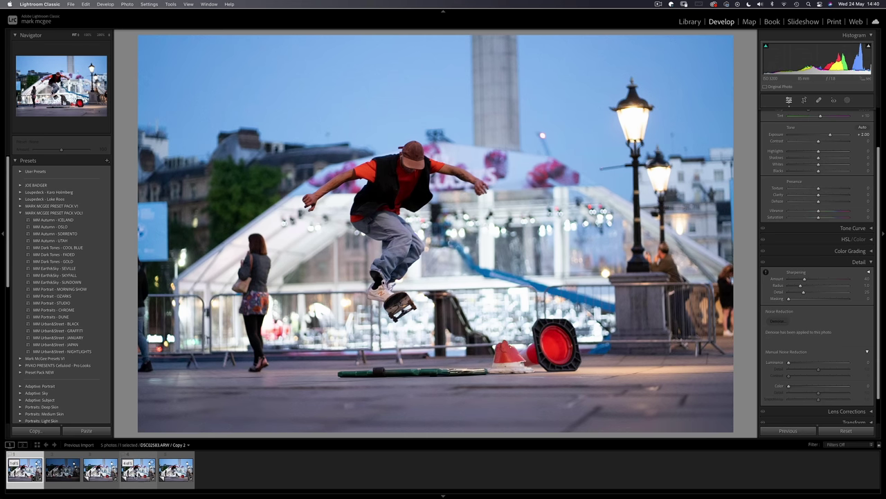
Compare the enhanced DNG side by side, panning to the skater's cap, arm and hand.
{"action": "left_click", "coordinate": [139, 470], "text": "super"}
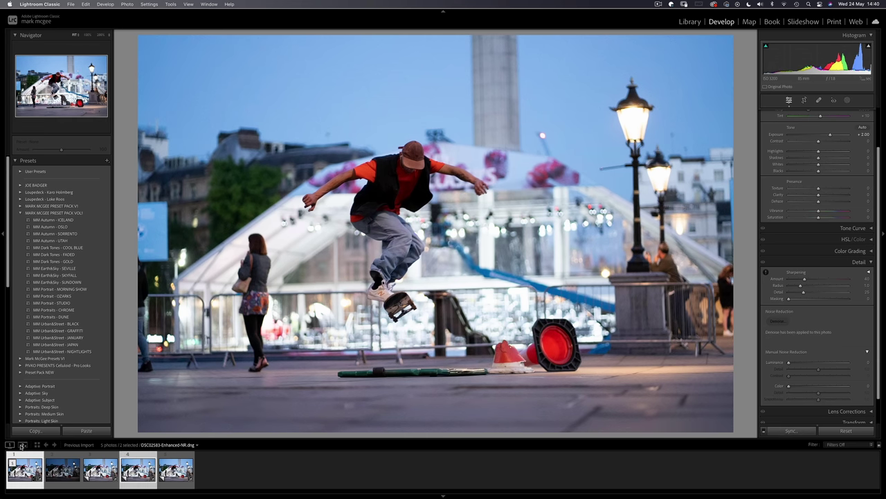
{"action": "left_click", "coordinate": [22, 444]}
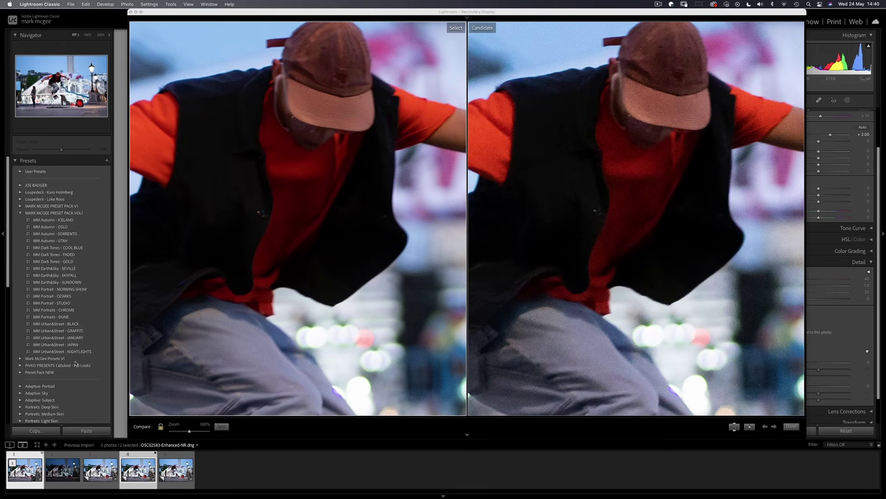
{"action": "left_click_drag", "start_coordinate": [227, 278], "coordinate": [251, 271]}
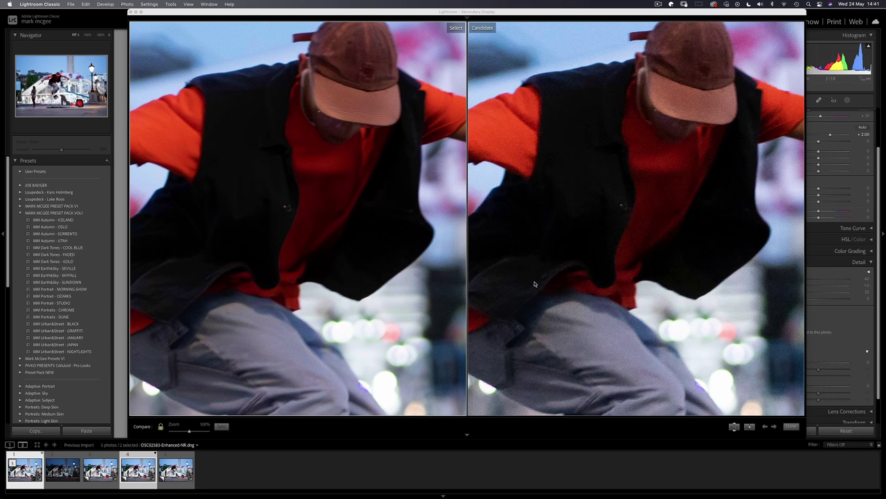
{"action": "left_click_drag", "start_coordinate": [356, 228], "coordinate": [327, 226]}
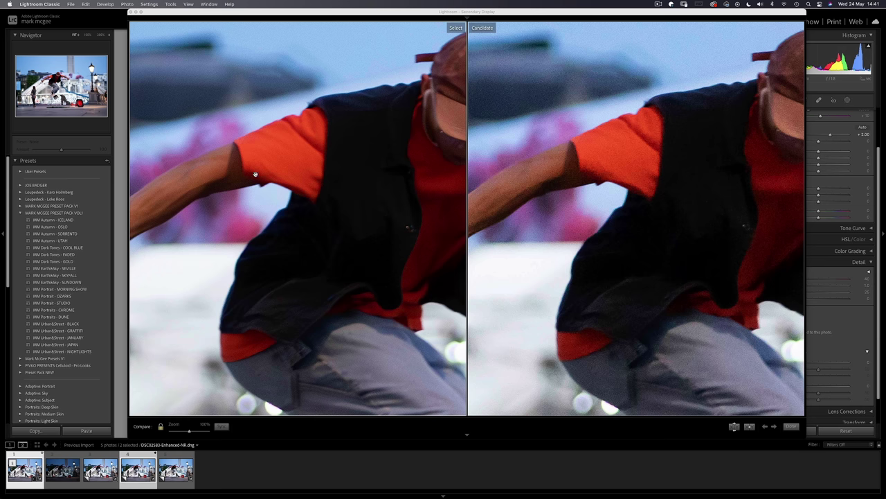
{"action": "left_click_drag", "start_coordinate": [227, 230], "coordinate": [363, 194]}
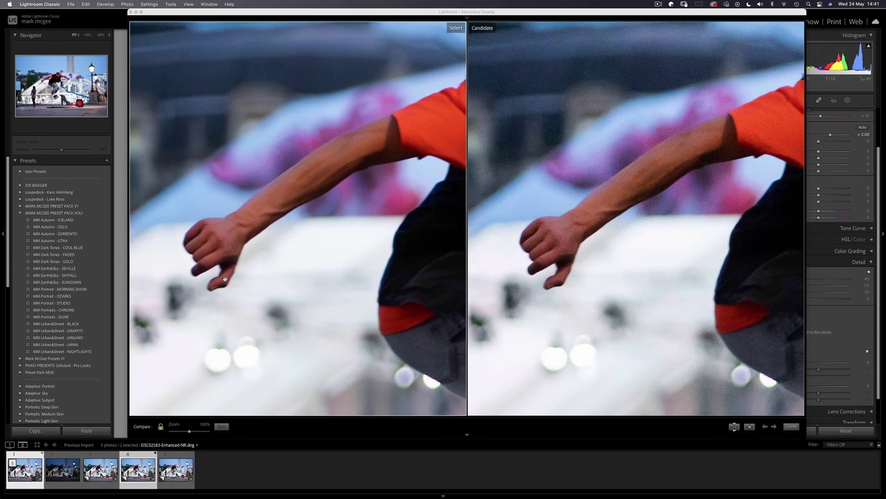
Make photo 3 the candidate and compare head, arm, shoes and skateboard at 100%.
{"action": "left_click", "coordinate": [22, 446]}
{"action": "key", "text": "Left"}
{"action": "left_click", "coordinate": [23, 445]}
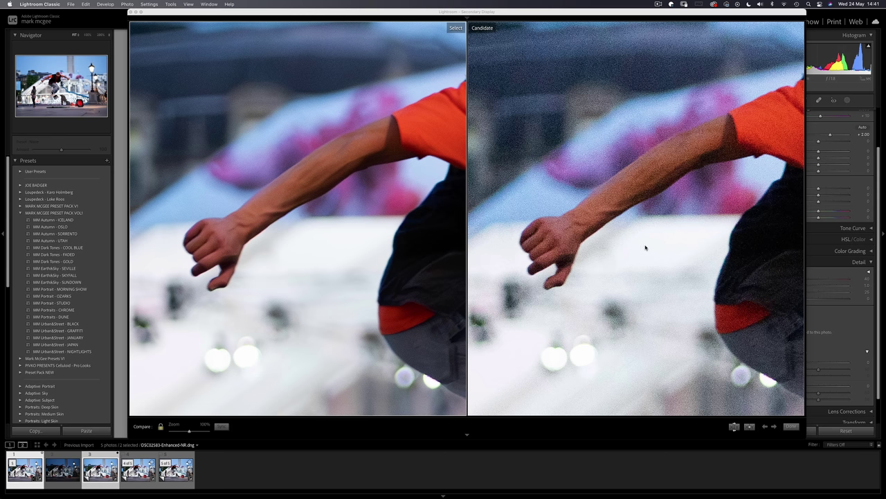
{"action": "left_click_drag", "start_coordinate": [645, 247], "coordinate": [338, 337]}
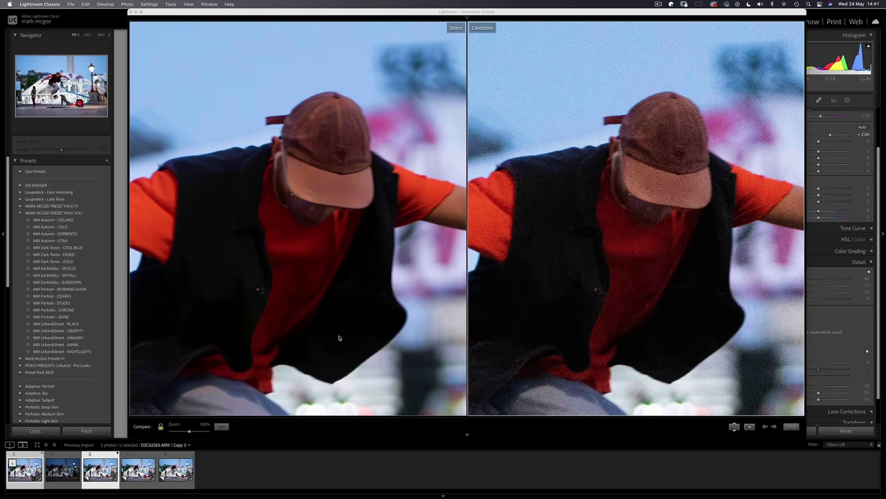
{"action": "left_click_drag", "start_coordinate": [617, 316], "coordinate": [467, 272]}
{"action": "left_click", "coordinate": [341, 325]}
{"action": "scroll", "coordinate": [341, 325], "scroll_direction": "left", "scroll_amount": 5}
{"action": "scroll", "coordinate": [421, 239], "scroll_direction": "down", "scroll_amount": 10}
{"action": "left_click_drag", "start_coordinate": [421, 239], "coordinate": [410, 174]}
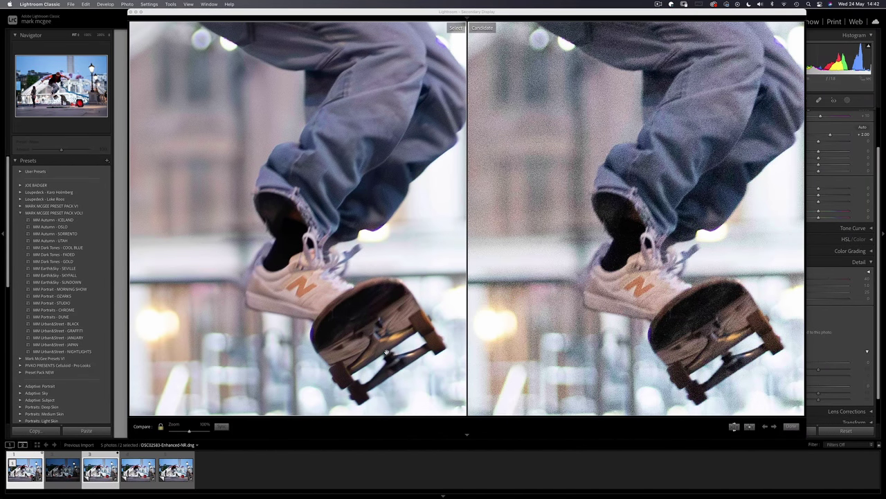
Compare against the darker Copy 2 across torso, legs and arm, then exit Compare.
{"action": "key", "text": "Left"}
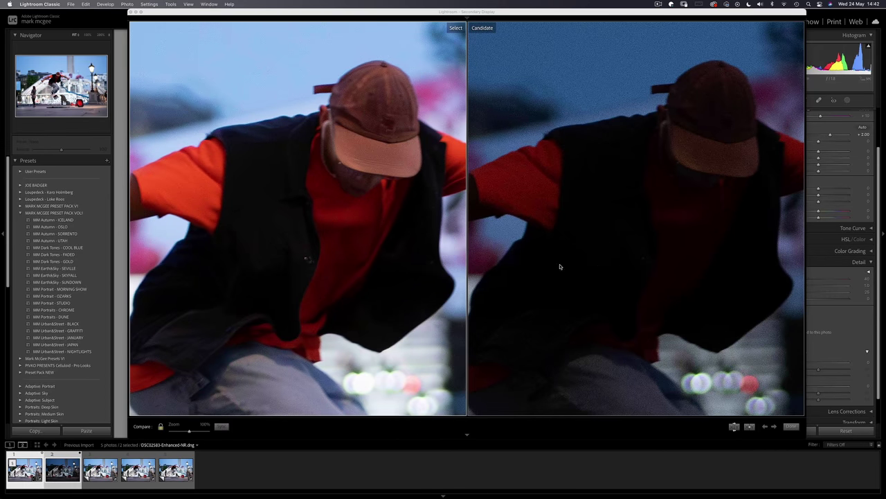
{"action": "left_click_drag", "start_coordinate": [510, 266], "coordinate": [529, 261]}
{"action": "key", "text": "super+F11"}
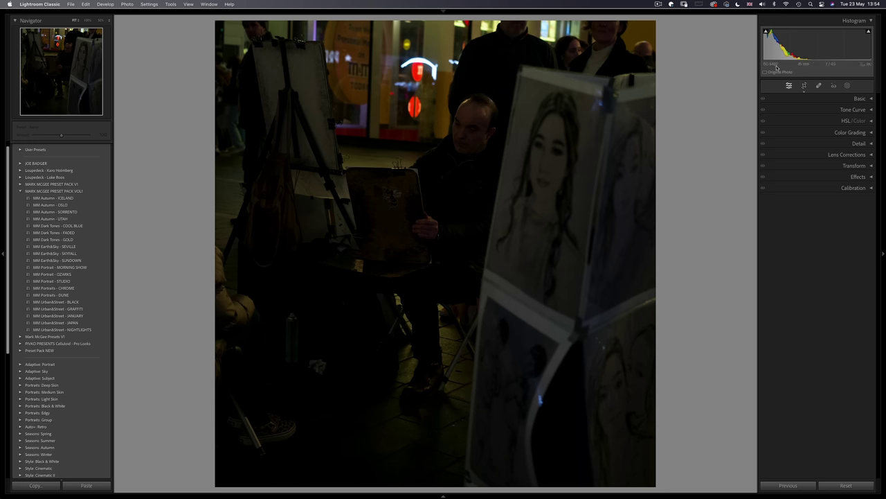
Inspect the street artist photo at 100%, including the board and the man's face.
{"action": "left_click", "coordinate": [405, 170]}
{"action": "left_click_drag", "start_coordinate": [512, 232], "coordinate": [484, 166]}
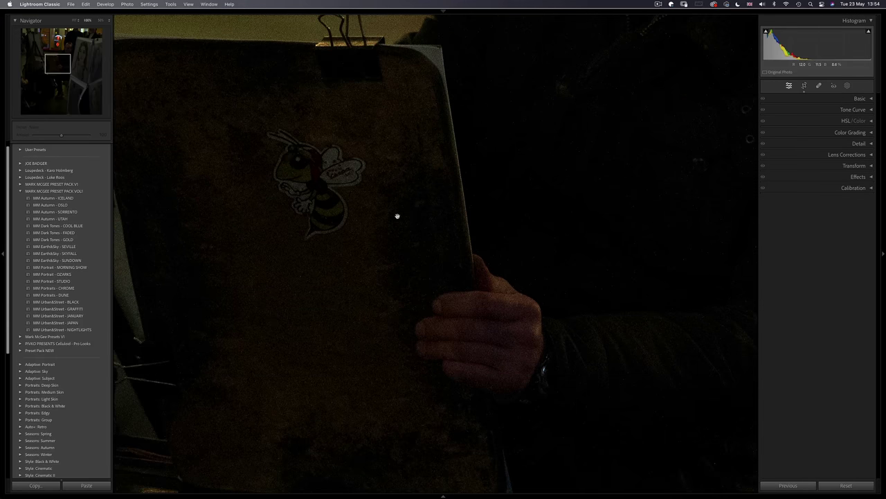
{"action": "left_click_drag", "start_coordinate": [580, 315], "coordinate": [415, 294]}
{"action": "left_click_drag", "start_coordinate": [407, 146], "coordinate": [419, 440]}
{"action": "left_click", "coordinate": [419, 441]}
Create three virtual copies of the street artist photo.
{"action": "mouse_move", "coordinate": [443, 495]}
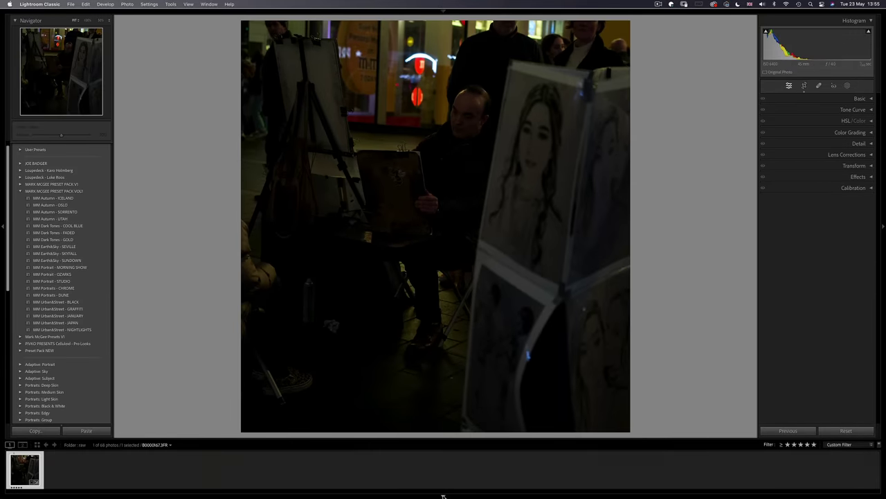
{"action": "right_click", "coordinate": [26, 469]}
{"action": "left_click", "coordinate": [118, 349]}
{"action": "right_click", "coordinate": [33, 477]}
{"action": "left_click", "coordinate": [69, 435]}
{"action": "right_click", "coordinate": [27, 477]}
{"action": "left_click", "coordinate": [66, 434]}
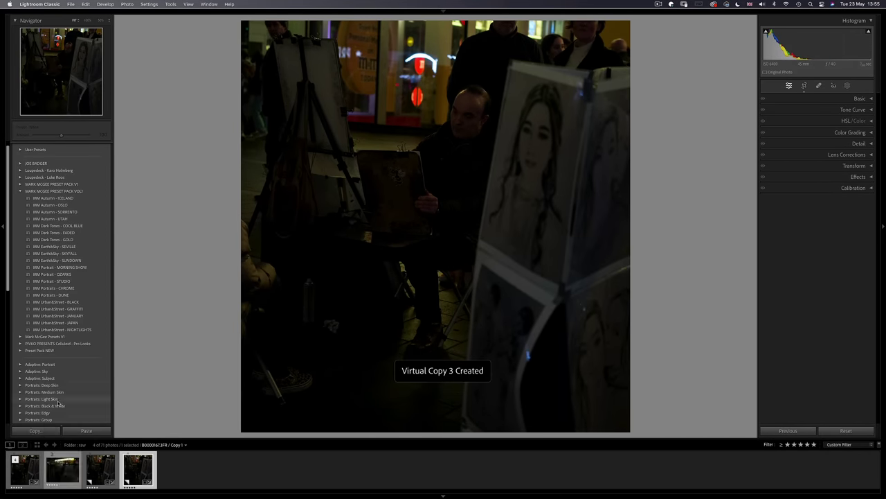
Raise one copy's exposure to +2.50 and inspect the board, jacket and face up close.
{"action": "left_click", "coordinate": [66, 474]}
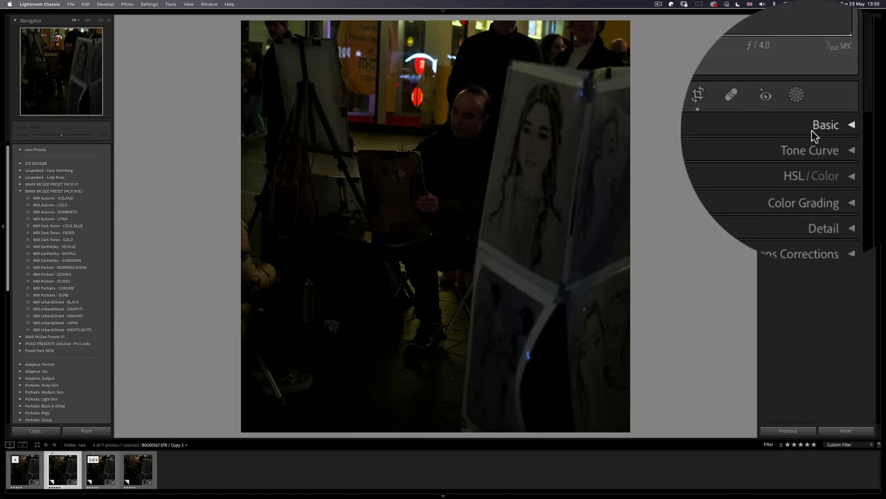
{"action": "left_click", "coordinate": [855, 100]}
{"action": "left_click_drag", "start_coordinate": [754, 170], "coordinate": [833, 168]}
{"action": "left_click", "coordinate": [429, 178]}
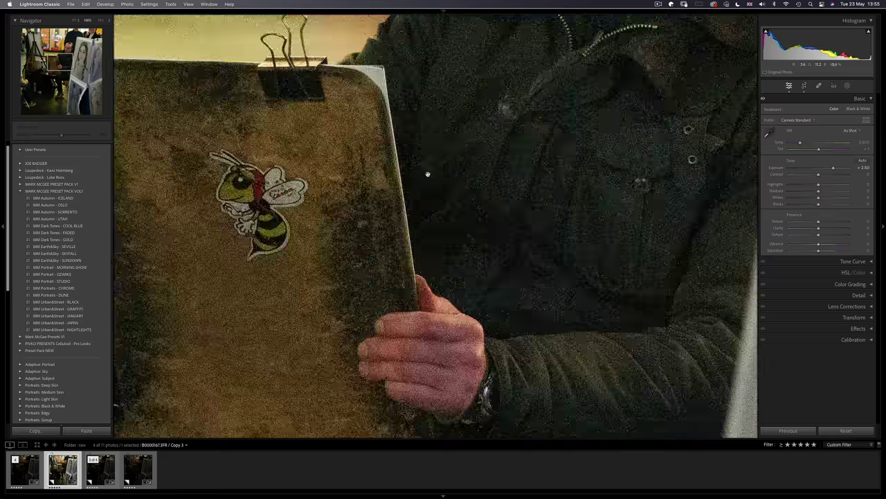
{"action": "left_click_drag", "start_coordinate": [432, 262], "coordinate": [463, 170]}
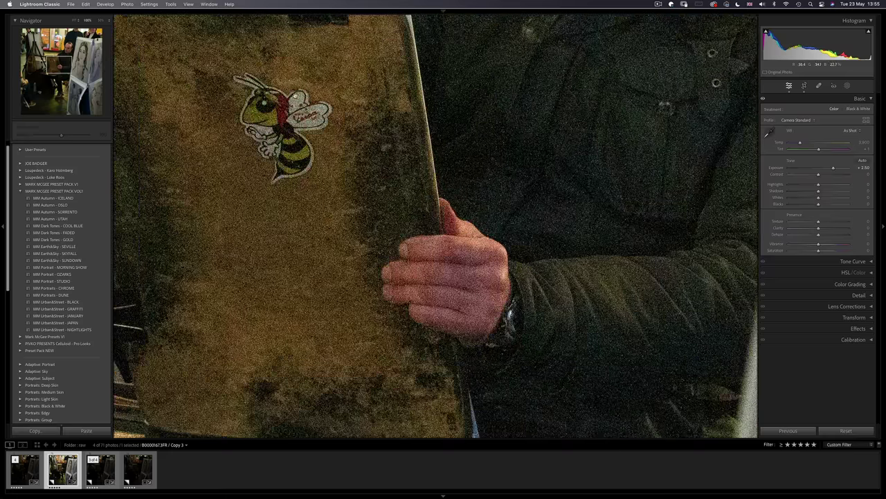
{"action": "left_click_drag", "start_coordinate": [592, 143], "coordinate": [545, 316]}
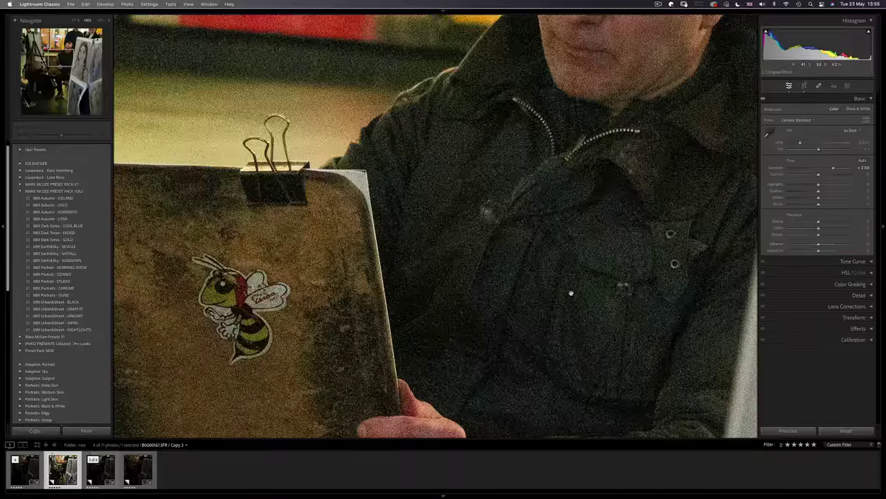
{"action": "left_click_drag", "start_coordinate": [633, 138], "coordinate": [533, 356]}
Brighten Copy 2 and give it luminance noise reduction 50, checking the torso at 100%.
{"action": "left_click", "coordinate": [533, 356]}
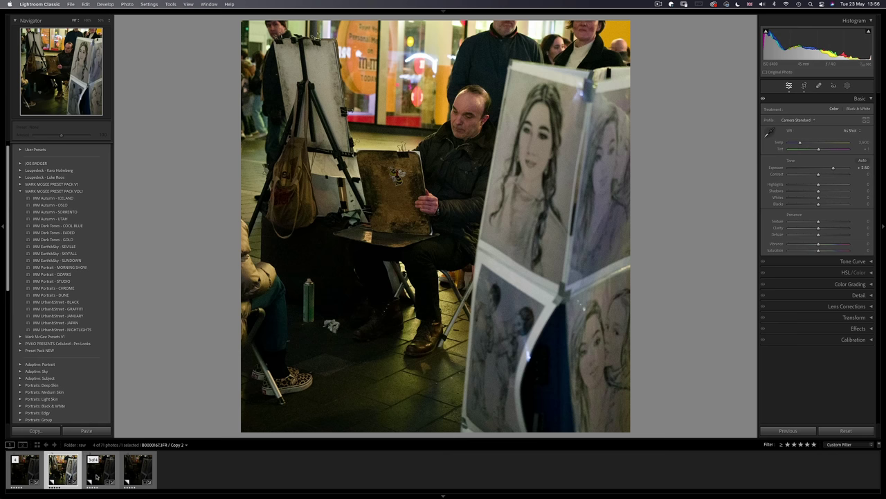
{"action": "key", "text": "Right"}
{"action": "left_click_drag", "start_coordinate": [819, 168], "coordinate": [829, 171]}
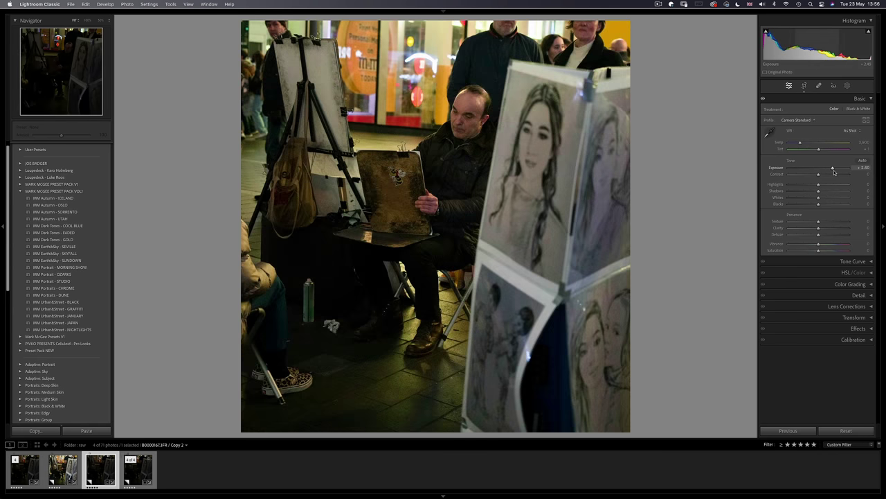
{"action": "left_click", "coordinate": [823, 294]}
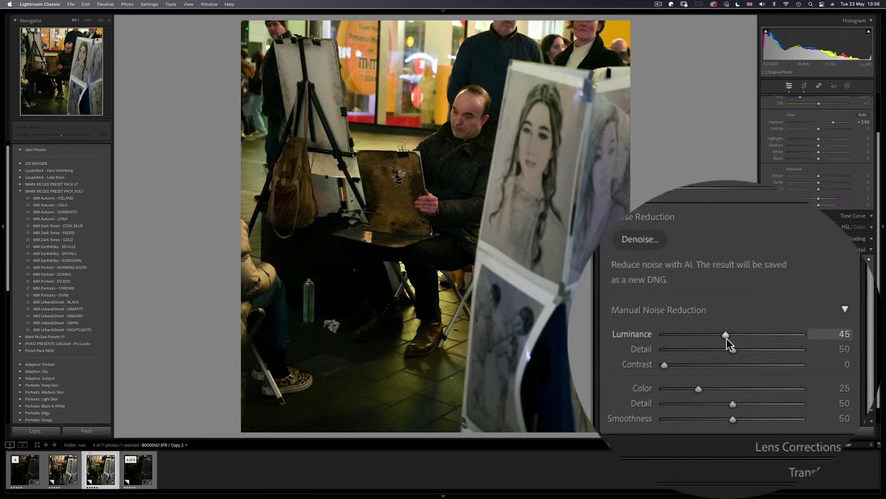
{"action": "left_click_drag", "start_coordinate": [727, 338], "coordinate": [731, 337]}
{"action": "left_click", "coordinate": [471, 229]}
{"action": "scroll", "coordinate": [465, 198], "scroll_direction": "up", "scroll_amount": 10}
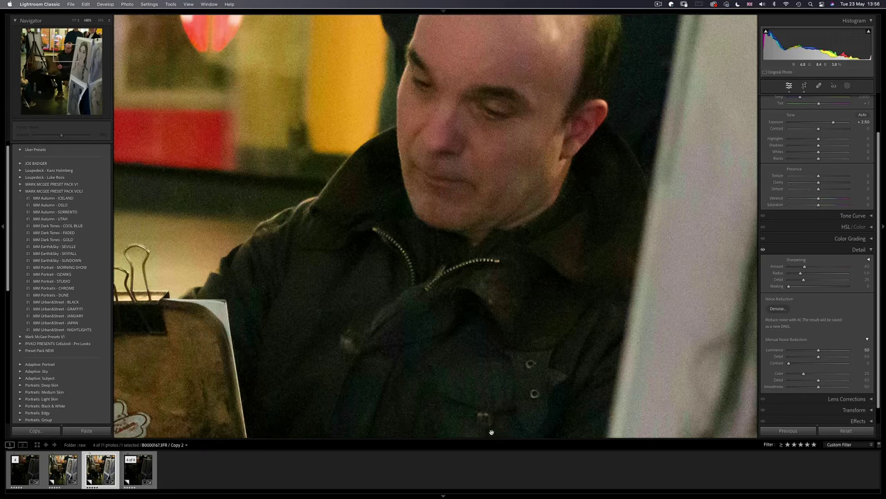
Raise Copy 1's exposure to +2.50.
{"action": "left_click", "coordinate": [491, 432]}
{"action": "key", "text": "Right"}
{"action": "left_click_drag", "start_coordinate": [818, 124], "coordinate": [833, 122]}
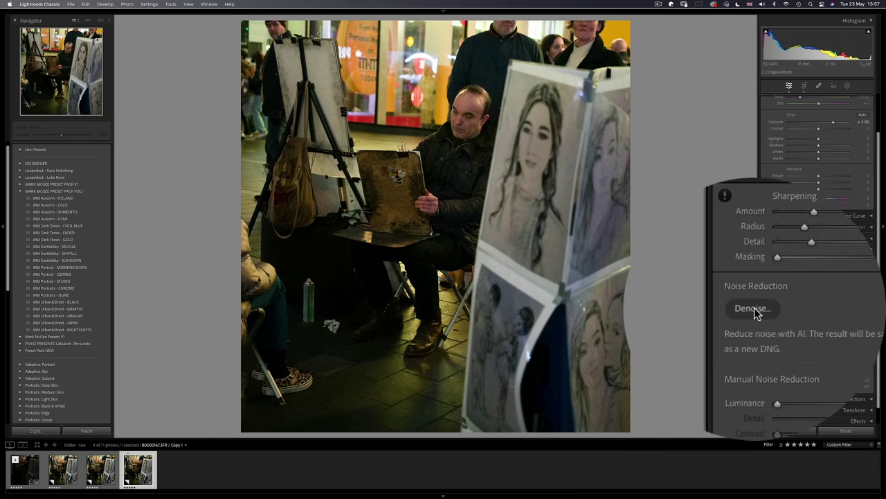
Run AI Denoise at 50 on Copy 1 and show the enhanced DNG in side-by-side Compare.
{"action": "left_click", "coordinate": [777, 309]}
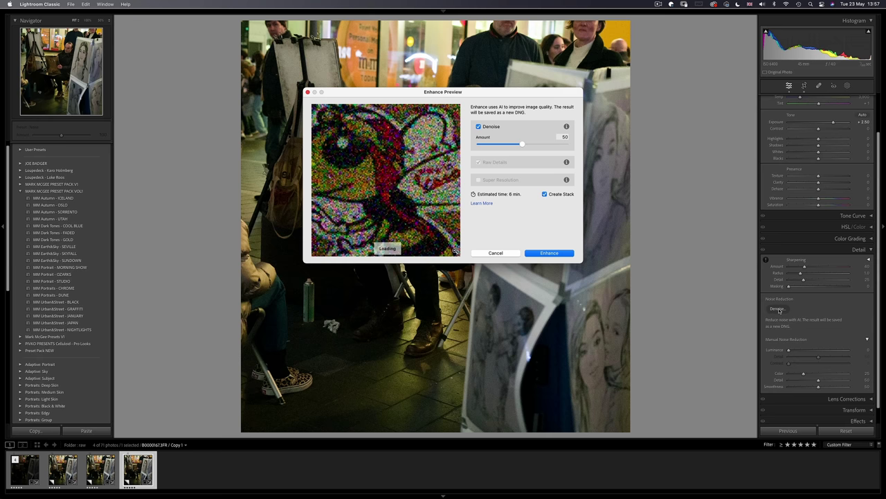
{"action": "left_click_drag", "start_coordinate": [438, 170], "coordinate": [377, 176]}
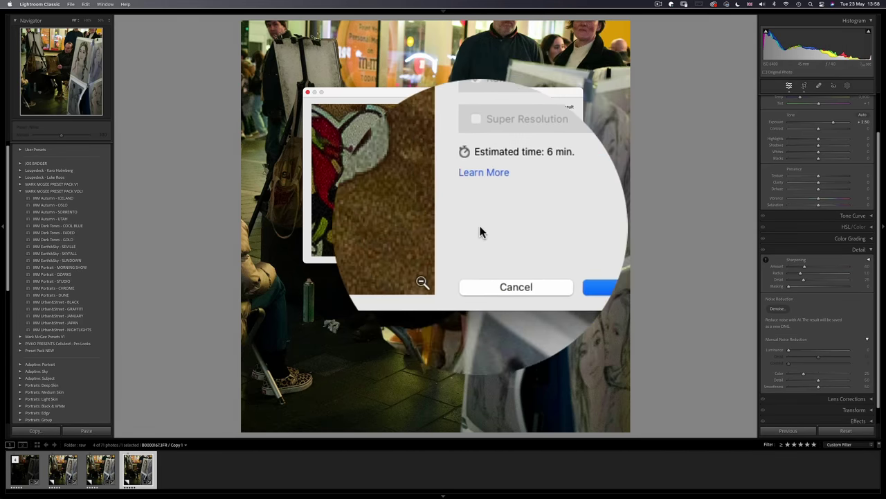
{"action": "left_click", "coordinate": [538, 252]}
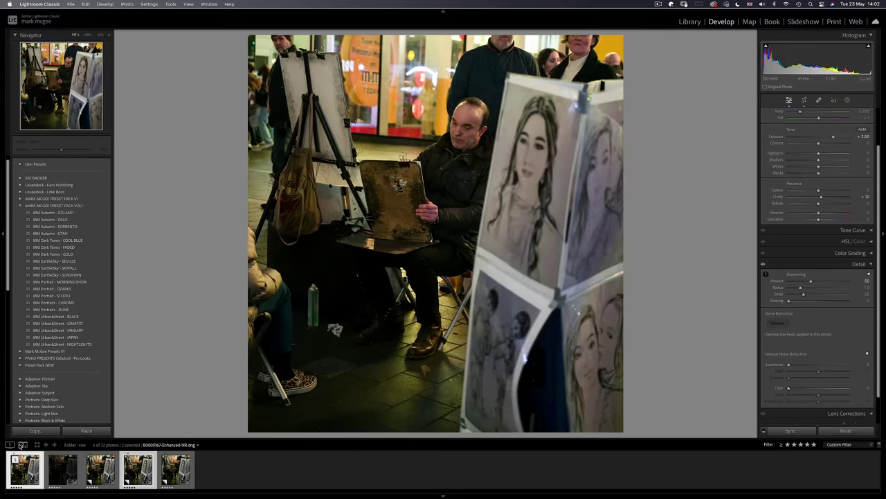
{"action": "left_click", "coordinate": [22, 445]}
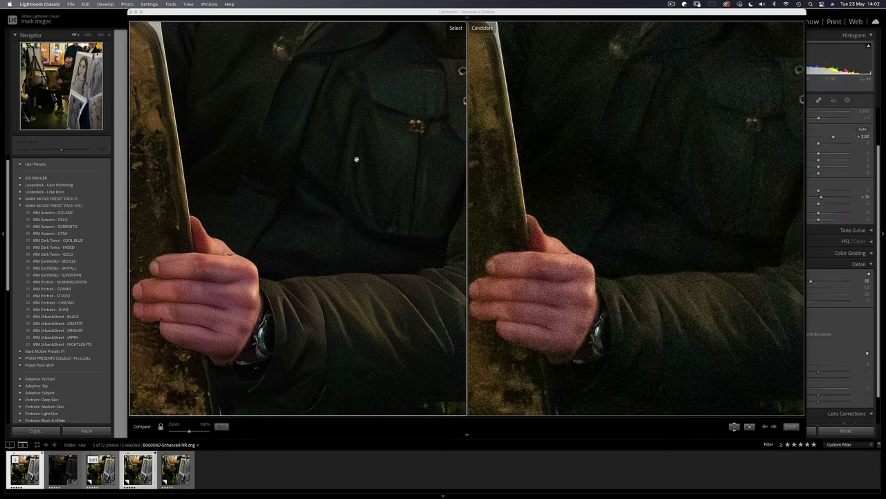
Compare the denoised DNG with the Copy 2 manual noise reduction version on the board, hand and jacket.
{"action": "left_click_drag", "start_coordinate": [356, 158], "coordinate": [584, 184]}
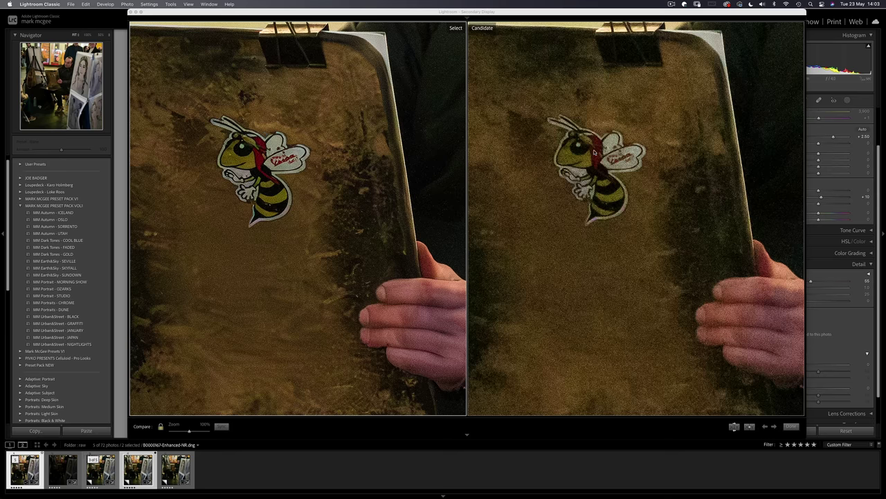
{"action": "key", "text": "Right"}
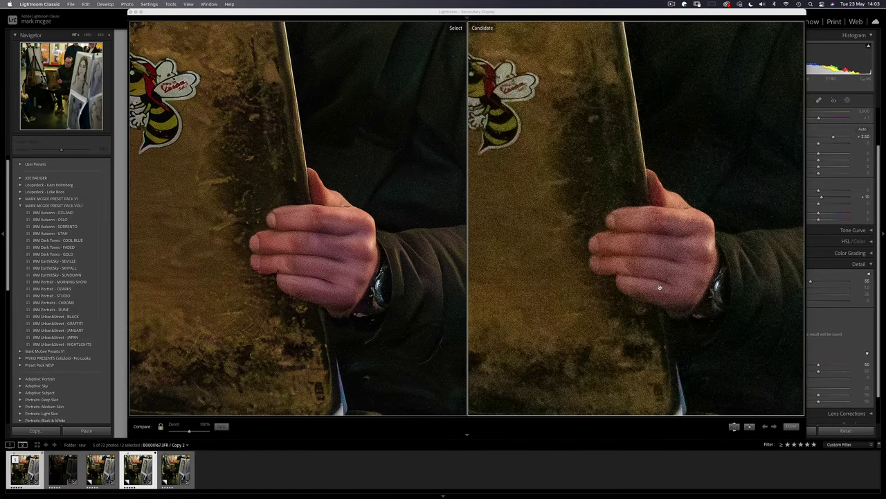
{"action": "left_click_drag", "start_coordinate": [734, 115], "coordinate": [484, 273]}
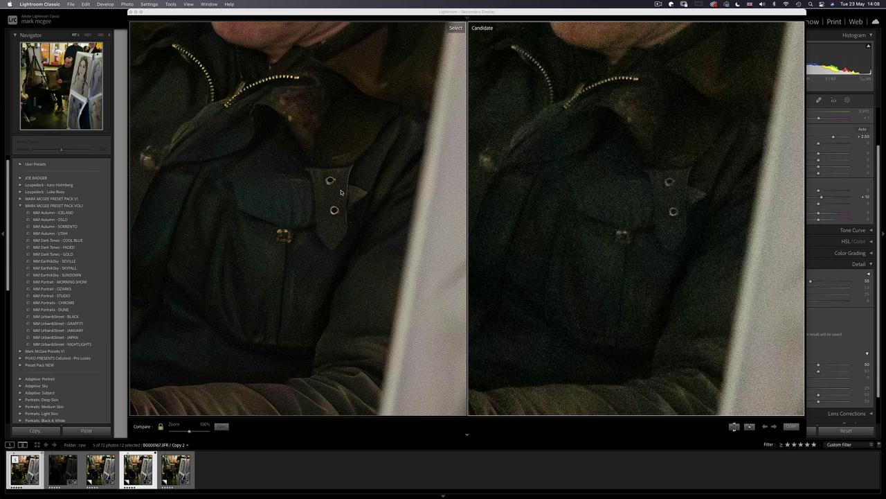
{"action": "scroll", "coordinate": [341, 193], "scroll_direction": "up", "scroll_amount": 5}
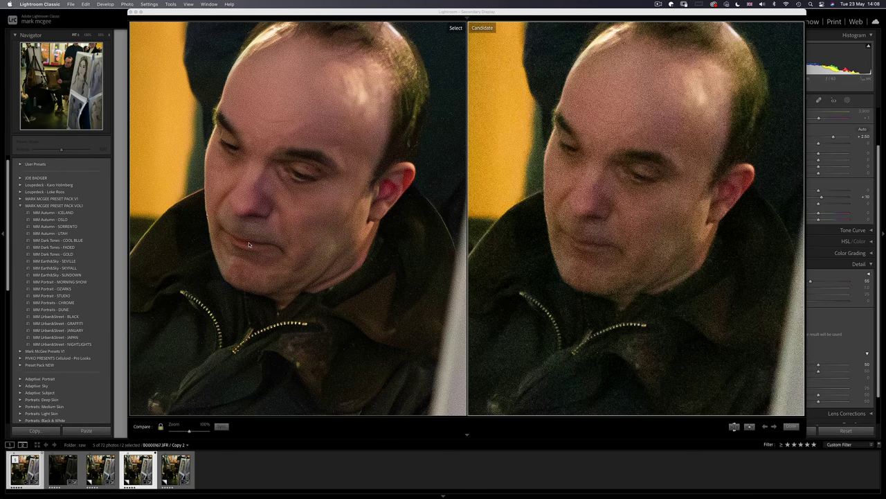
{"action": "scroll", "coordinate": [598, 297], "scroll_direction": "down", "scroll_amount": 10}
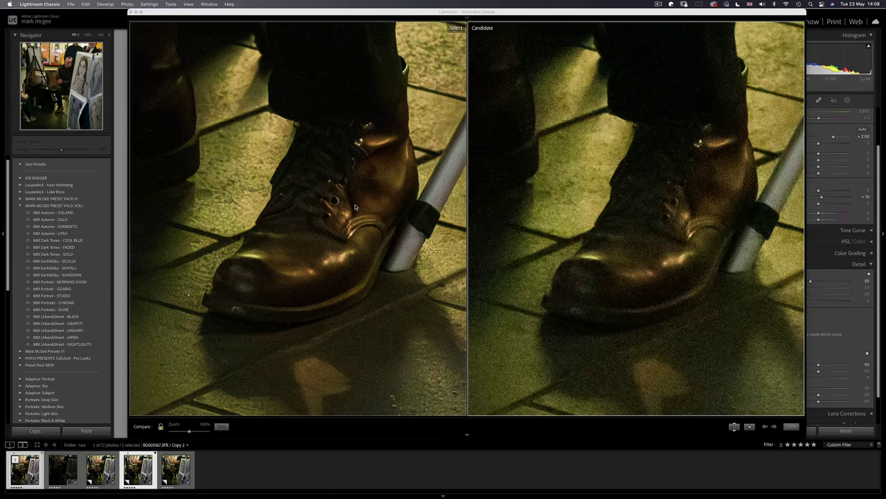
Reopen Compare at 100% pairing the denoised DNG with the untreated Copy 3.
{"action": "key", "text": "d"}
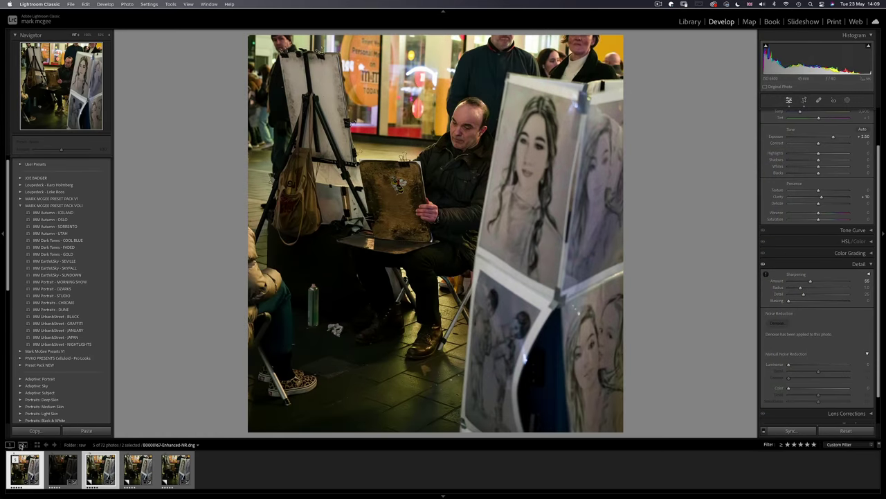
{"action": "left_click", "coordinate": [22, 444]}
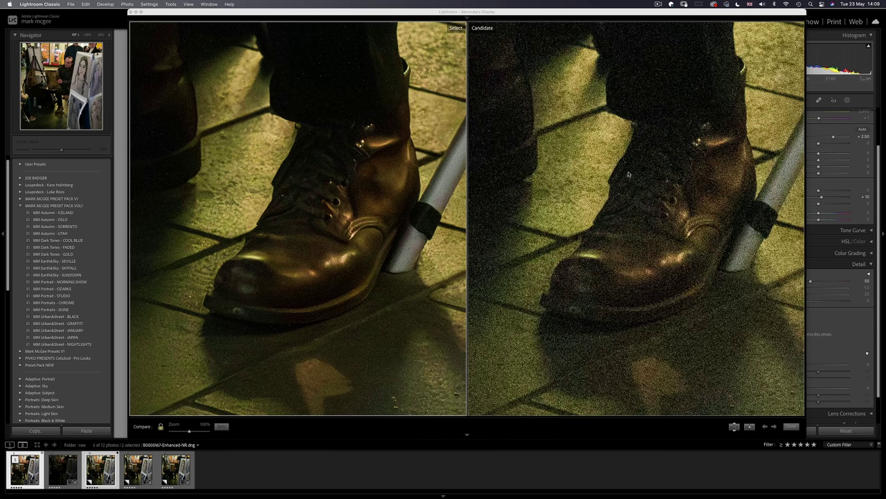
{"action": "scroll", "coordinate": [673, 100], "scroll_direction": "up", "scroll_amount": 10}
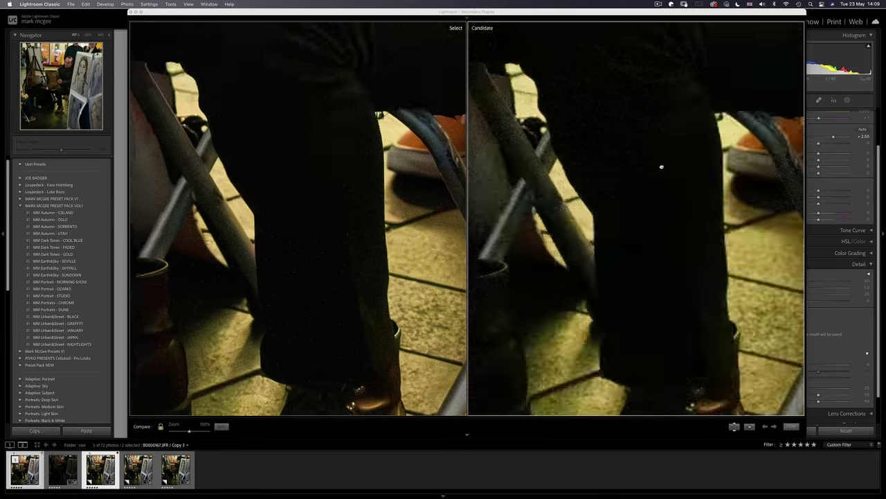
{"action": "scroll", "coordinate": [623, 172], "scroll_direction": "up", "scroll_amount": 1}
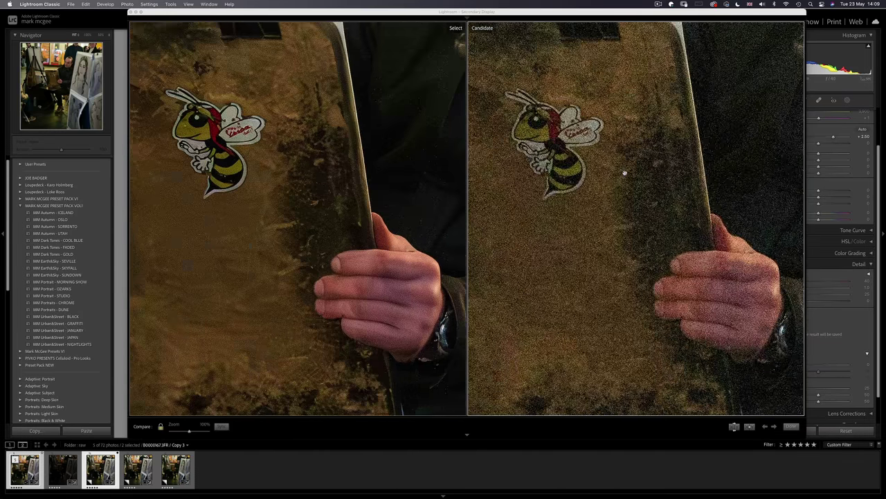
{"action": "scroll", "coordinate": [625, 172], "scroll_direction": "up", "scroll_amount": 8}
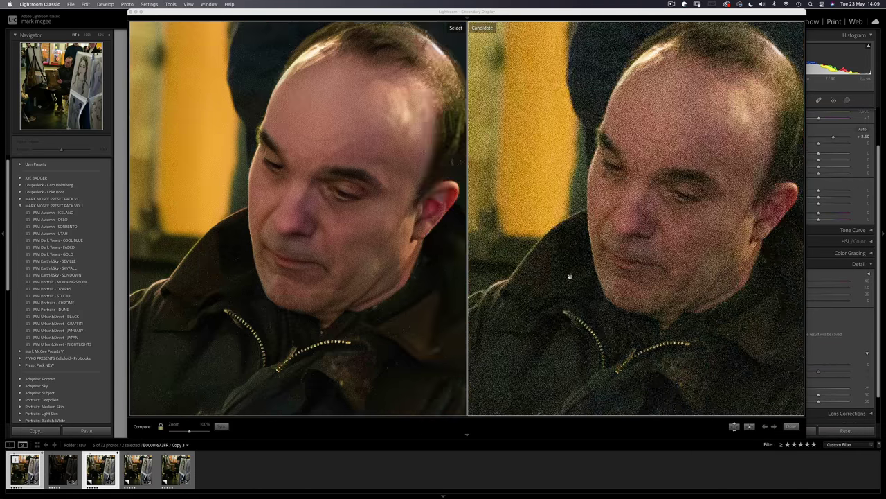